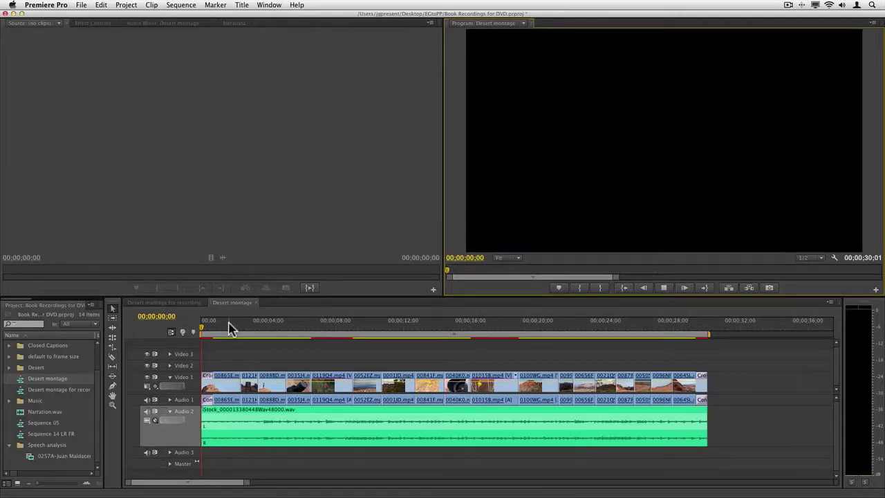
# Play the Desert montage to about 11 seconds, then park the playhead at 00;00;12;00.
pyautogui.press('space')
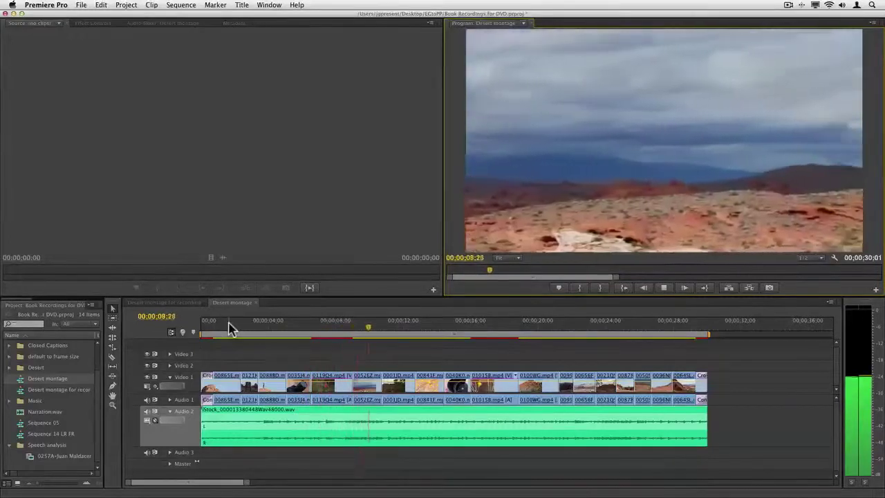
pyautogui.press('space')
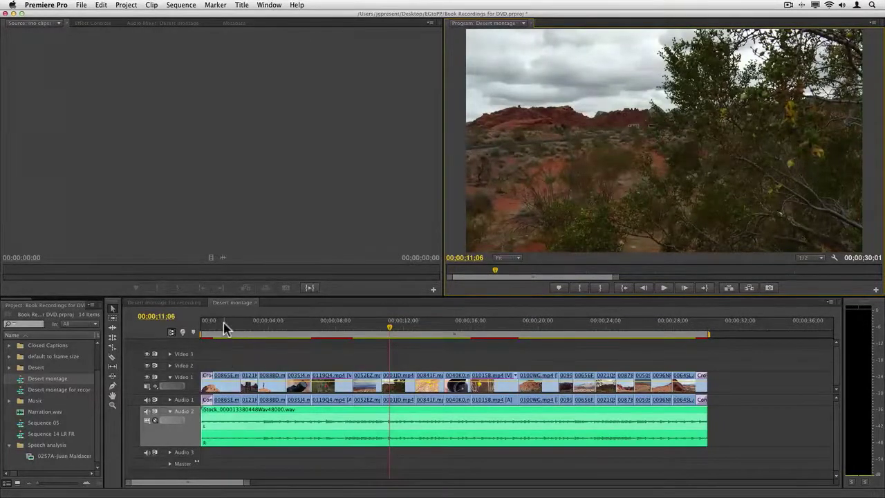
pyautogui.click(406, 326)
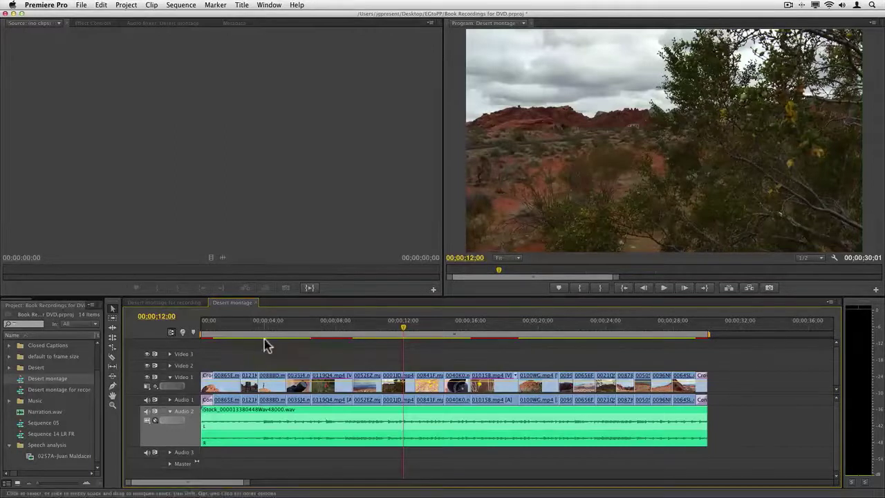
# Return the playhead to the sequence start and play the montage from the beginning.
pyautogui.moveTo(258, 325); pyautogui.dragTo(205, 320)
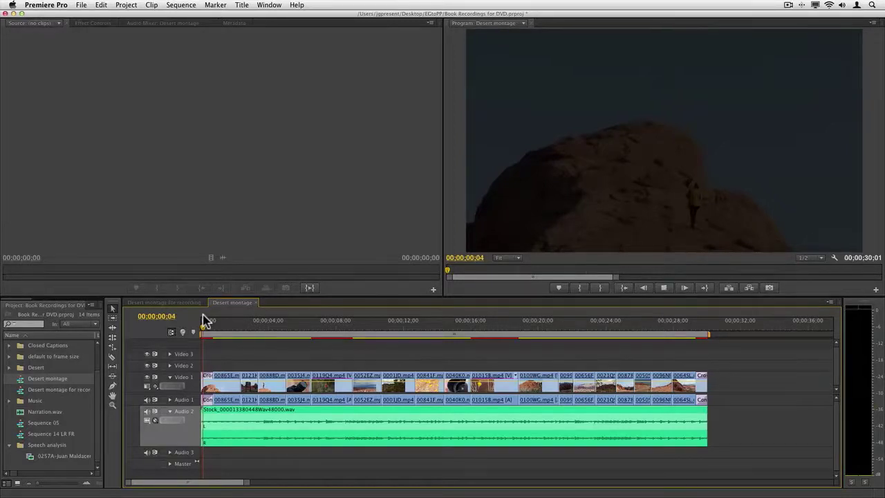
pyautogui.press('space')
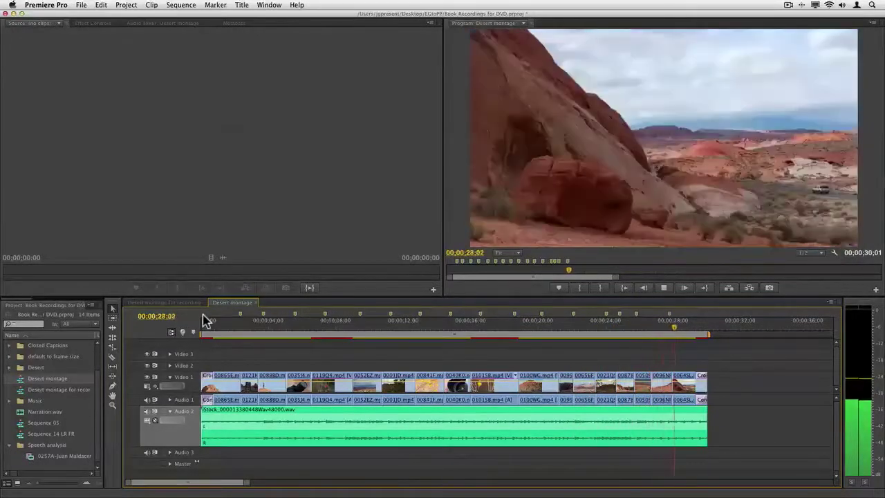
# Stop playback near 00;00;28;21 and zoom the timeline in to about nine seconds.
pyautogui.press('space')
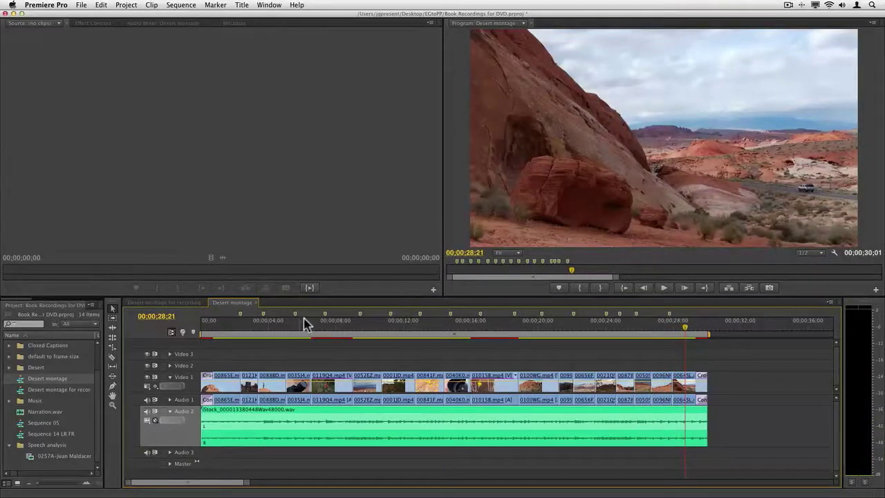
pyautogui.moveTo(298, 325); pyautogui.dragTo(282, 325)
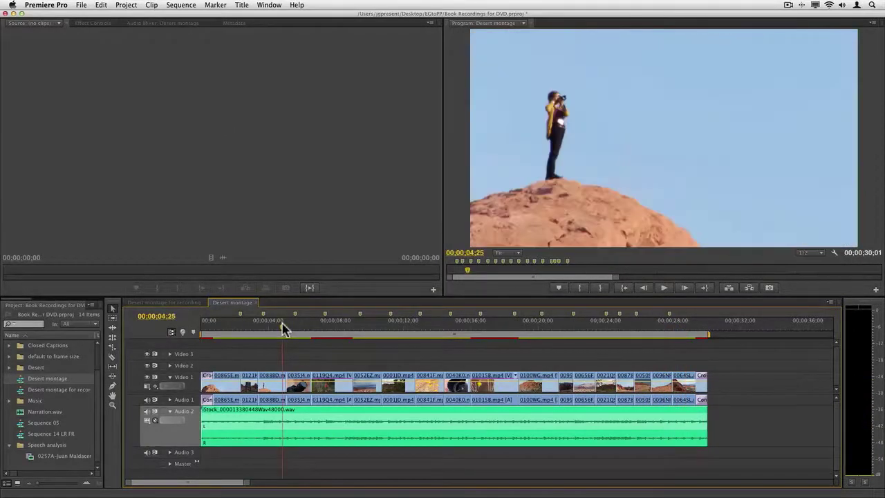
pyautogui.press('=')
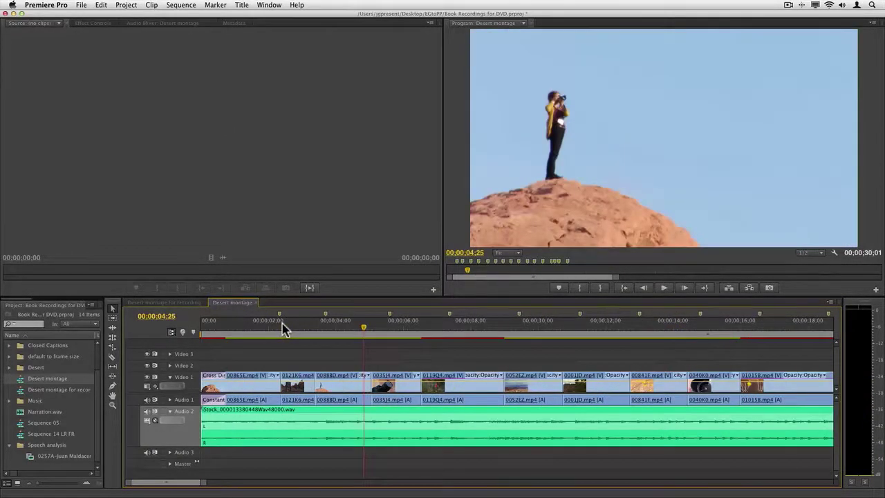
pyautogui.press('=')
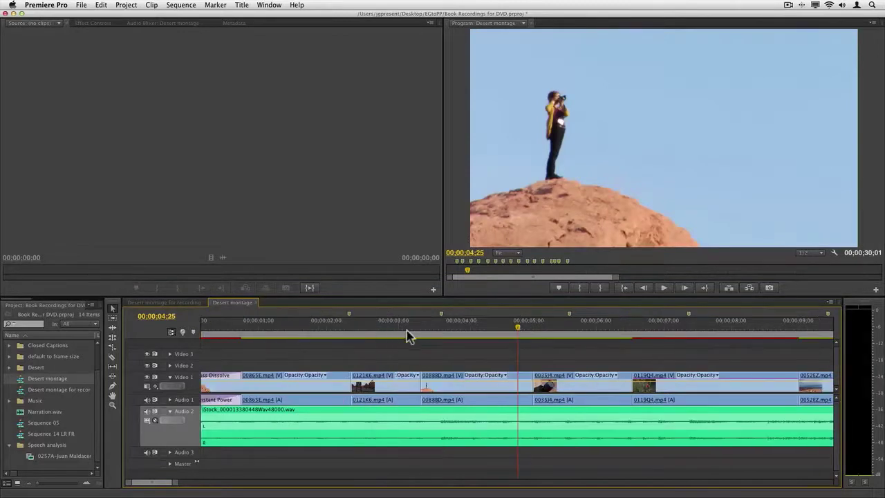
# Scrub around the 00;00;03;21 marker against the cuts, ending on the rainbow vista shot at 00;00;03;04.
pyautogui.click(308, 327)
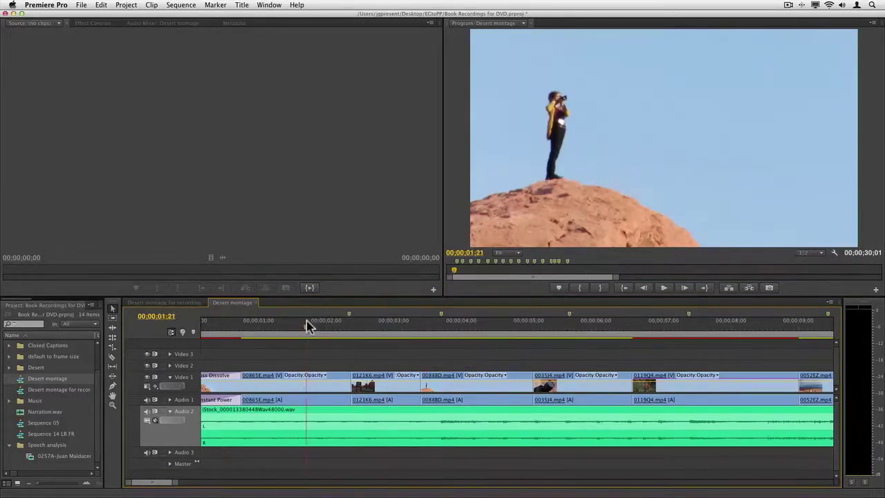
pyautogui.moveTo(307, 326); pyautogui.dragTo(412, 326)
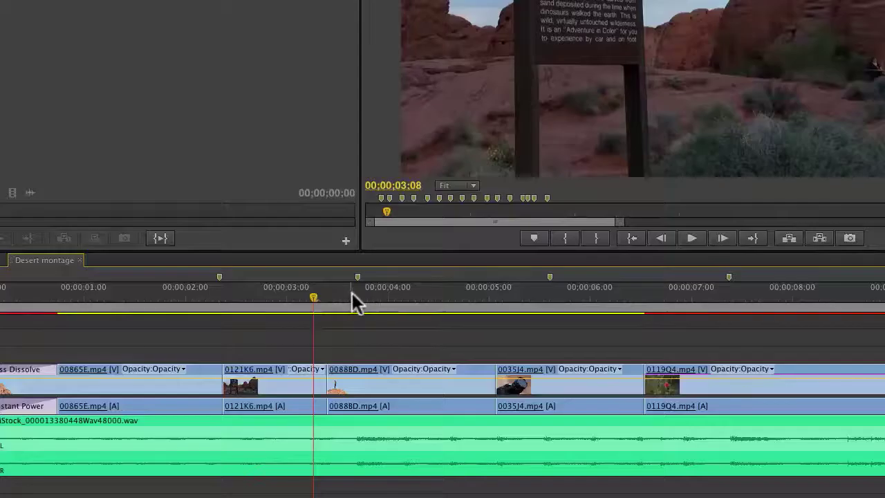
pyautogui.click(357, 298)
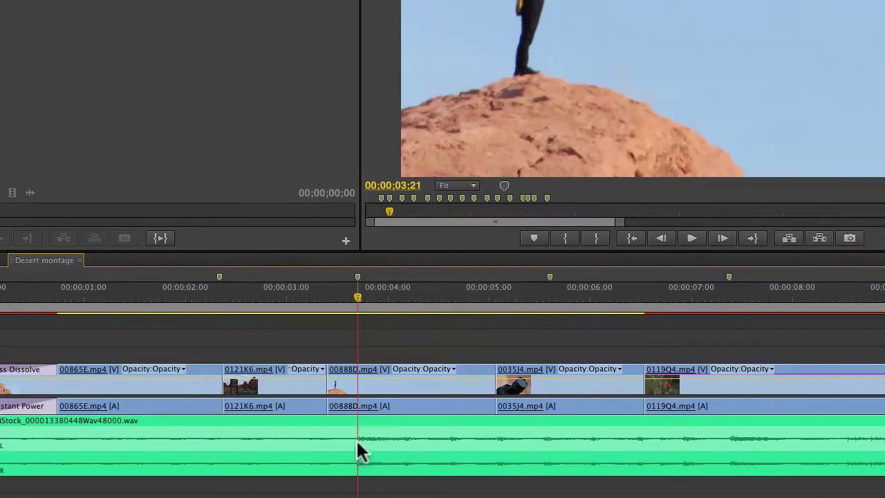
pyautogui.click(346, 293)
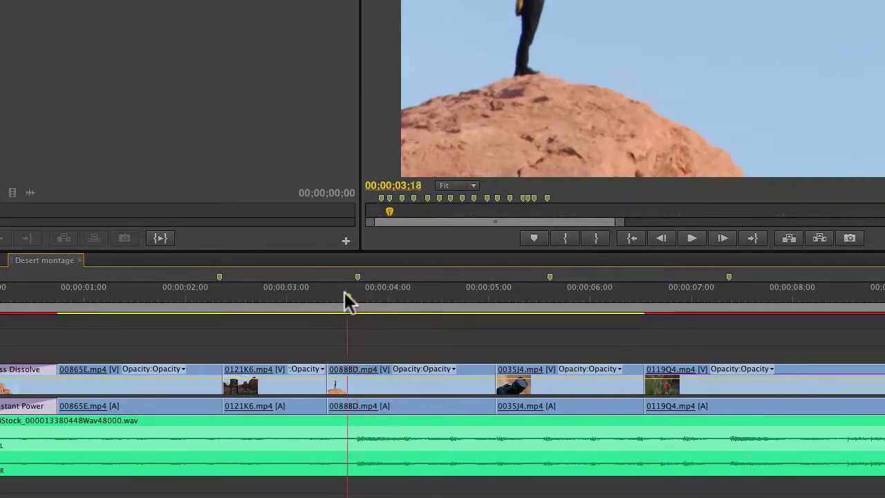
pyautogui.click(325, 293)
pyautogui.click(351, 293)
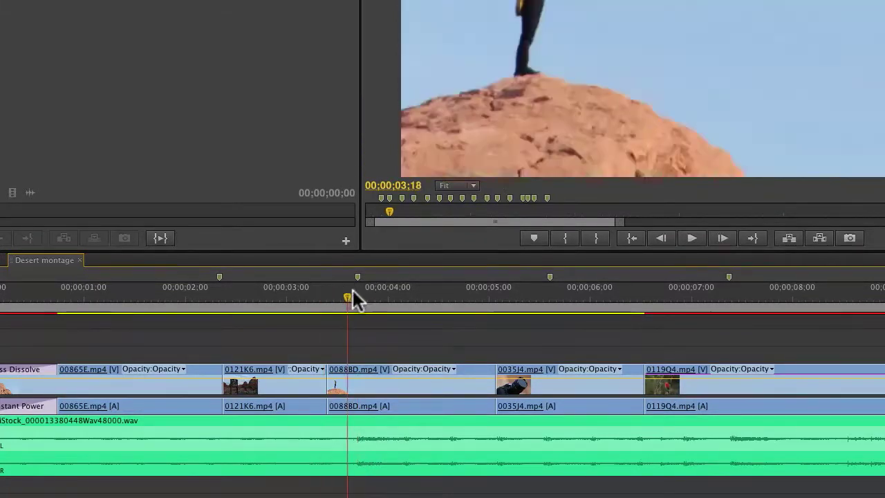
pyautogui.click(389, 199)
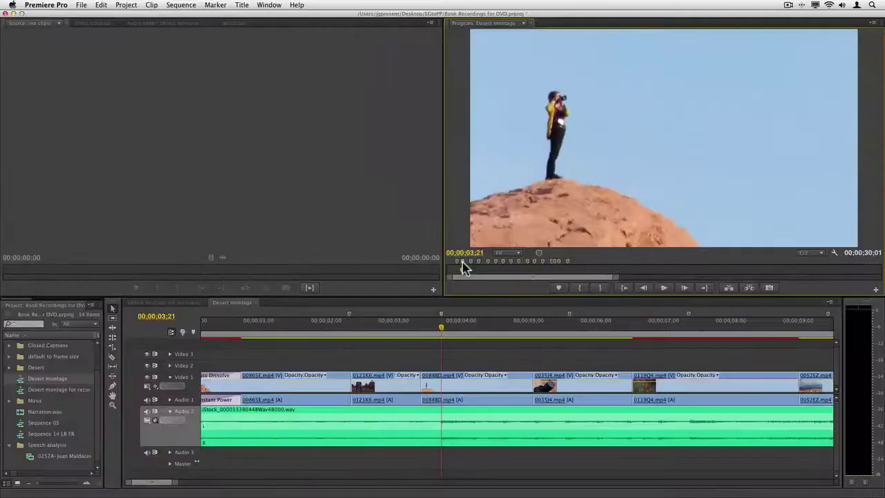
pyautogui.moveTo(426, 325); pyautogui.dragTo(404, 322)
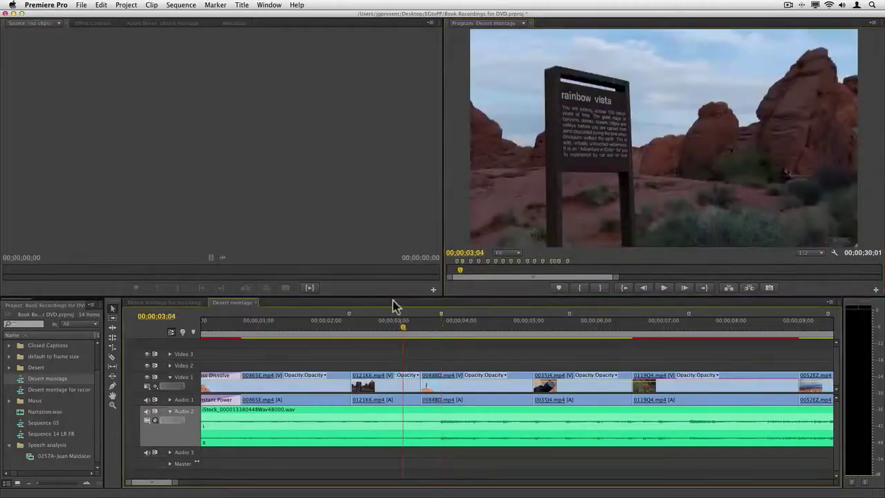
pyautogui.click(46, 4)
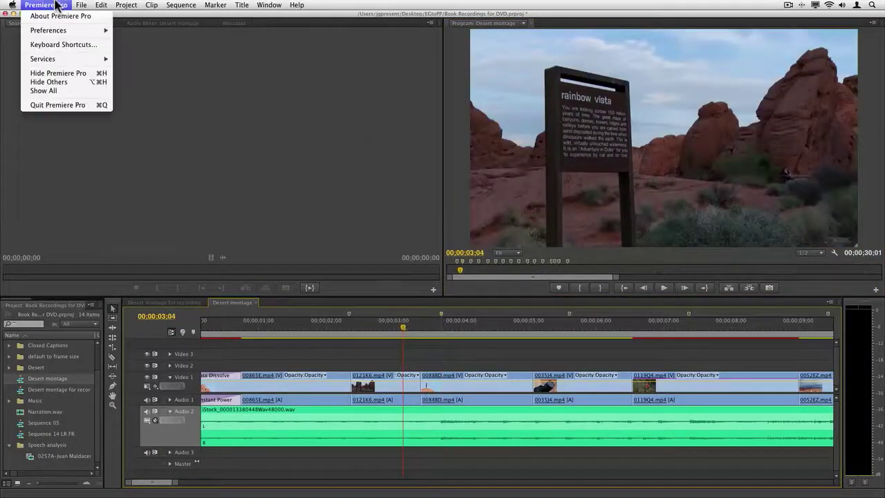
pyautogui.click(58, 45)
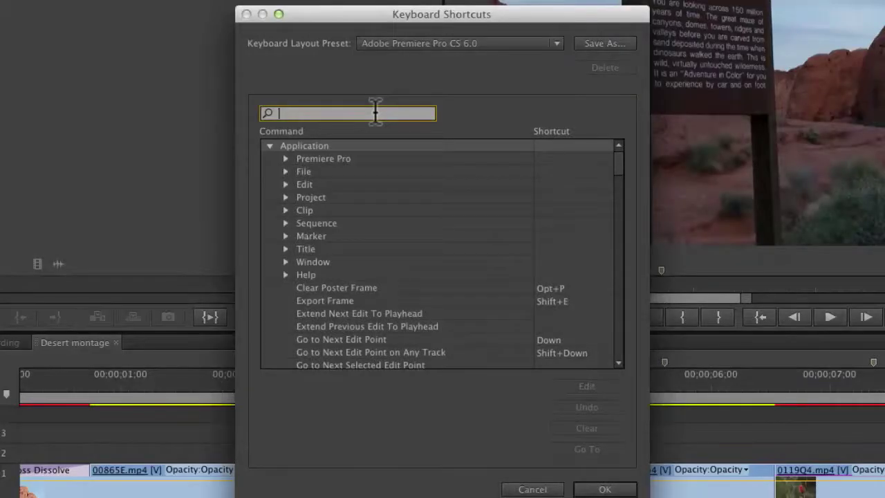
pyautogui.write('mark')
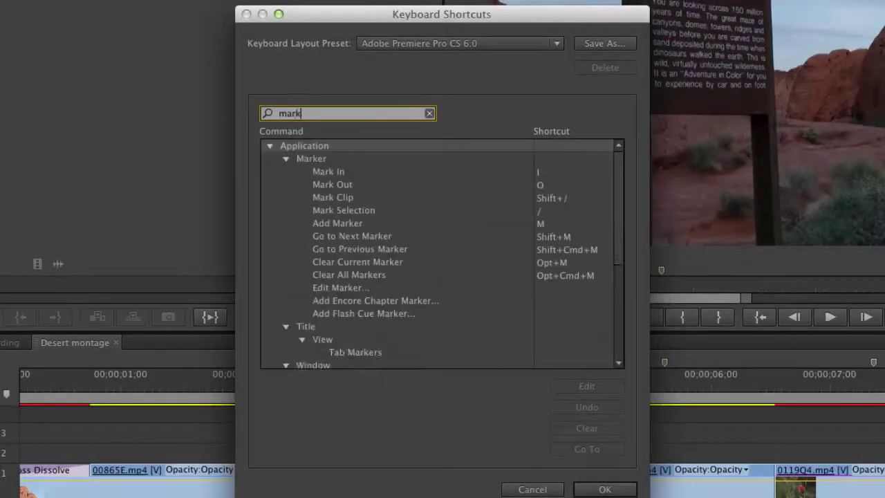
pyautogui.click(555, 238)
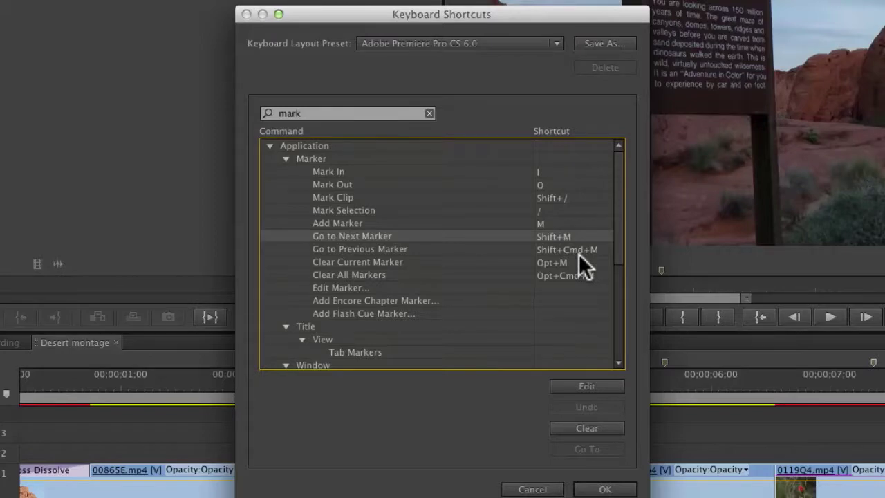
pyautogui.click(531, 488)
pyautogui.click(215, 4)
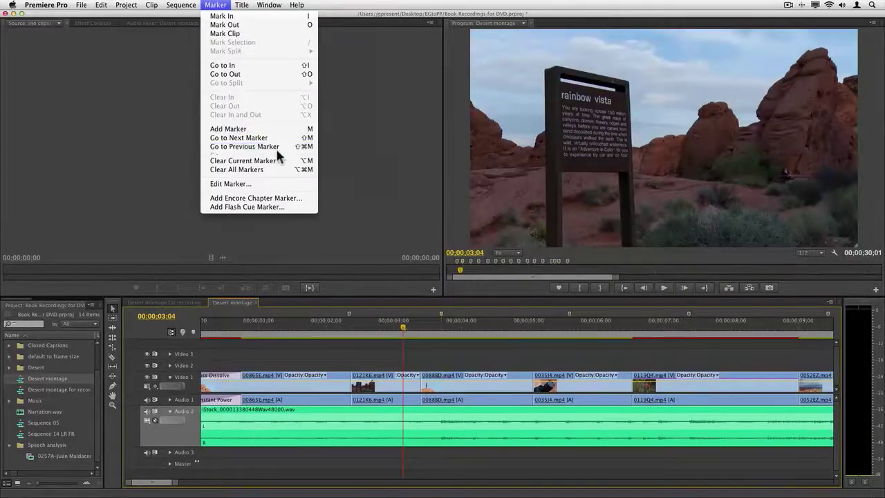
pyautogui.click(390, 329)
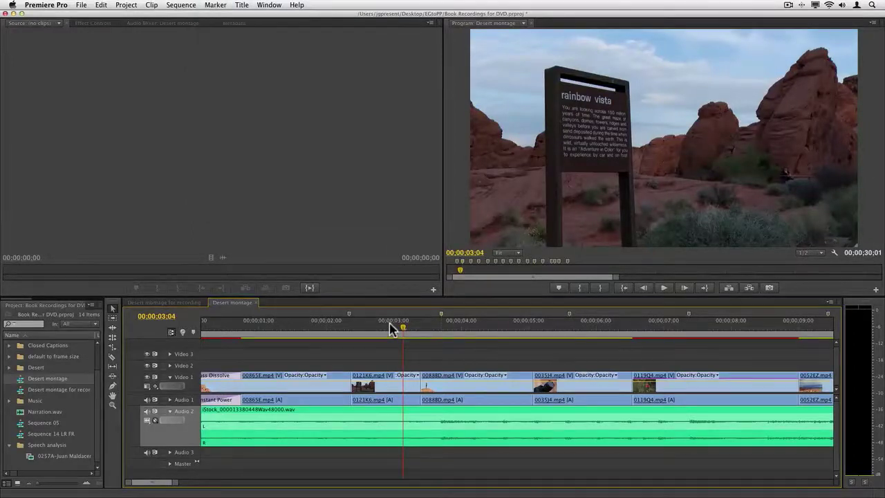
pyautogui.hotkey('shift', 'm')
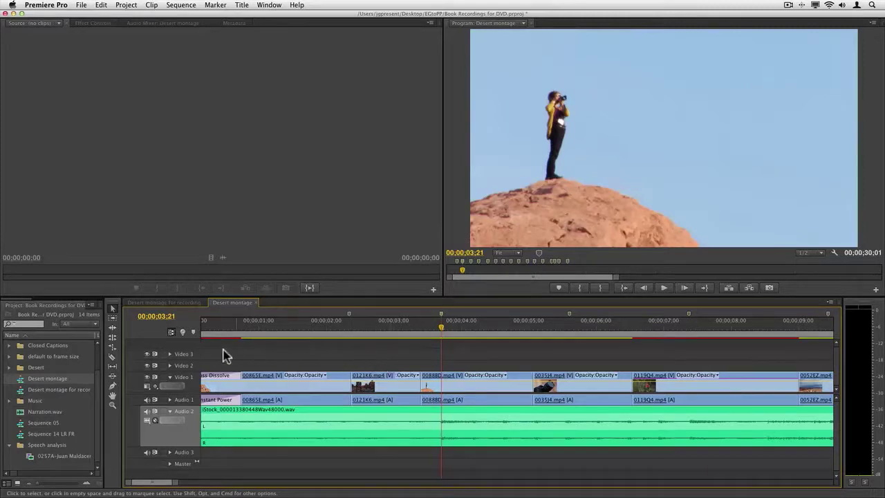
# With the Rolling Edit tool, roll the 0121K6/0088BD cut onto the 00;00;03;21 marker.
pyautogui.press('n')
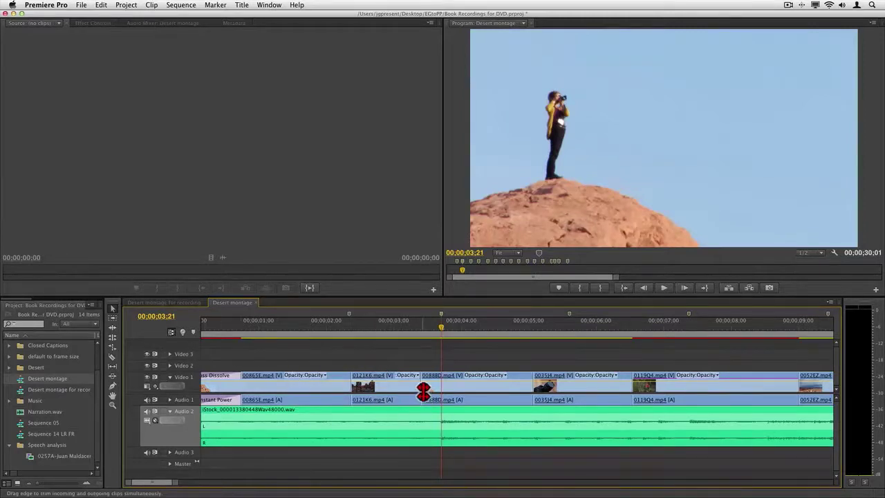
pyautogui.press('b')
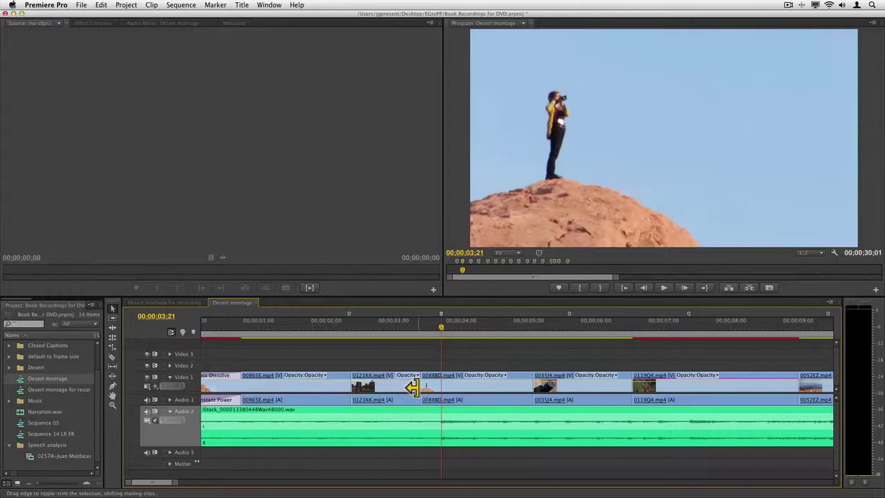
pyautogui.press('n')
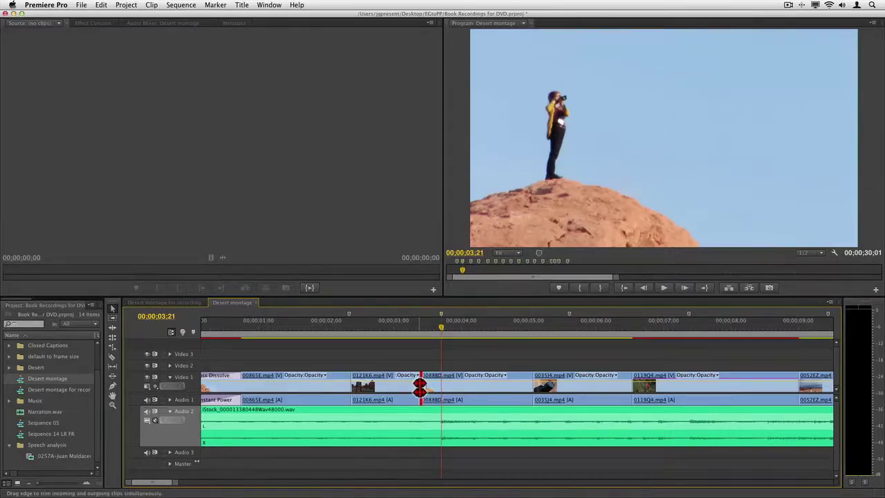
pyautogui.moveTo(419, 387); pyautogui.dragTo(441, 386)
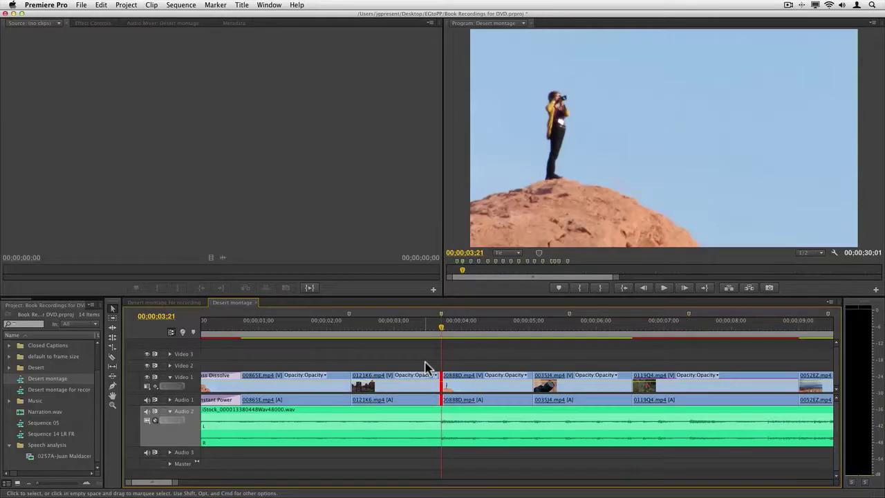
# Play forward to the 05;18 beat and select the 0088BD/0035J4 cut.
pyautogui.moveTo(550, 321); pyautogui.dragTo(511, 325)
pyautogui.press('space')
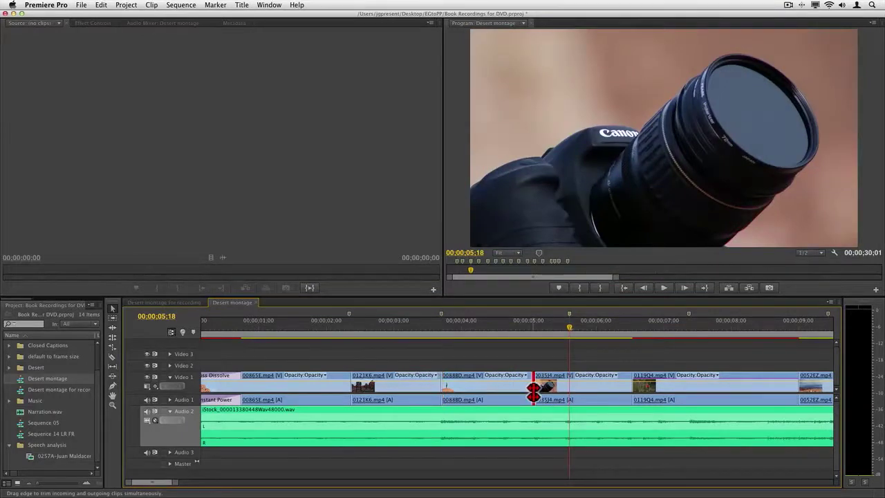
pyautogui.click(534, 389)
# Roll the 0088BD/0035J4 cut onto 05;18 and the 0035J4/0119Q4 cut onto the 07;11 marker.
pyautogui.press('e')
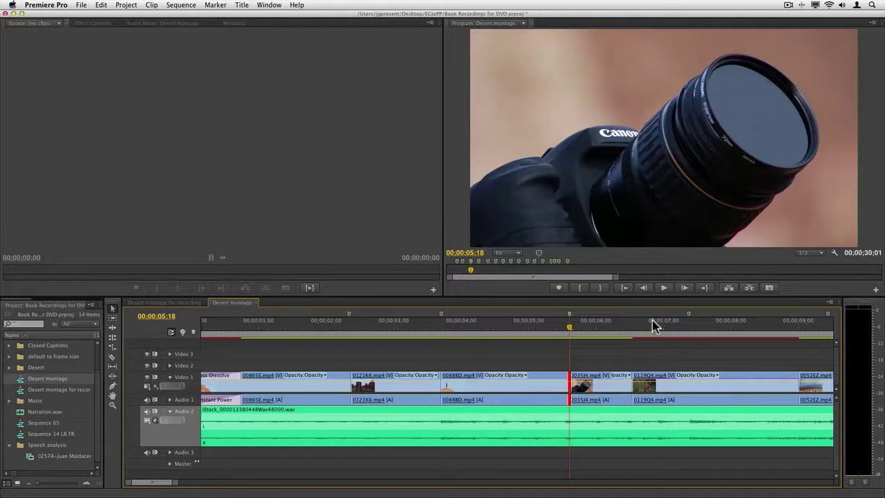
pyautogui.hotkey('shift', 'm')
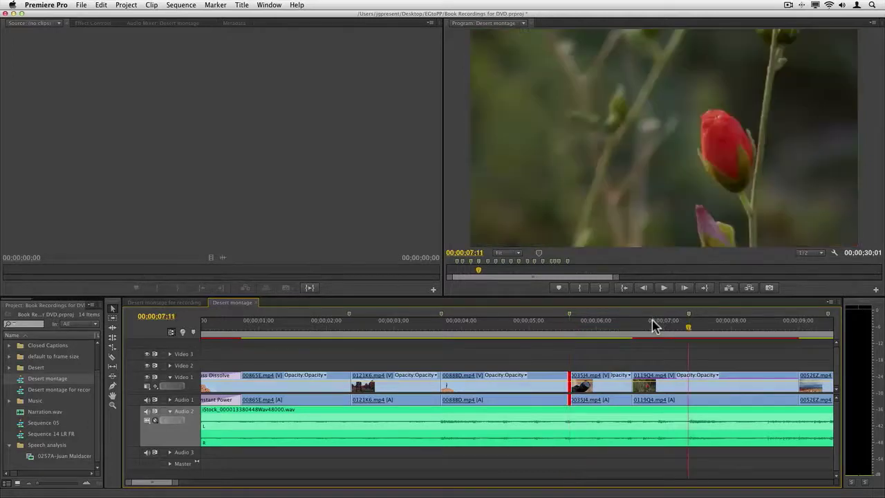
pyautogui.click(113, 337)
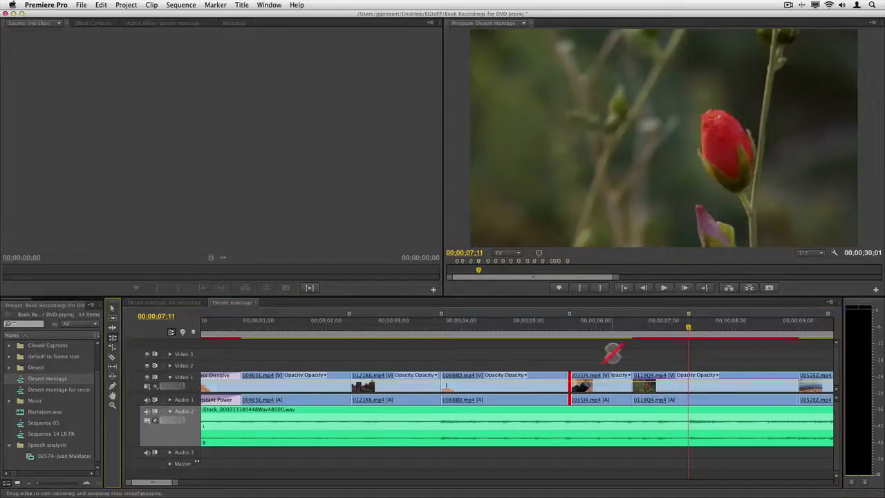
pyautogui.moveTo(635, 385); pyautogui.dragTo(688, 385)
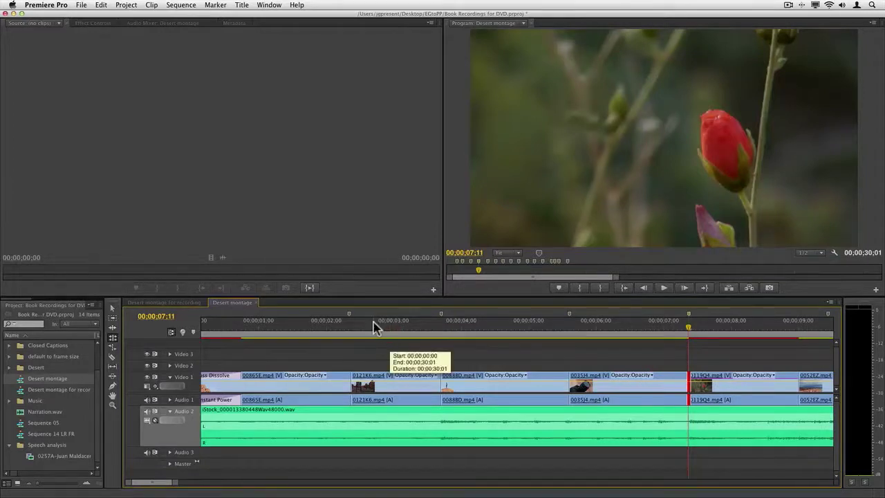
# Play the re-cut montage from about 01;17, then zoom out to see the whole sequence.
pyautogui.click(291, 327)
pyautogui.press('space')
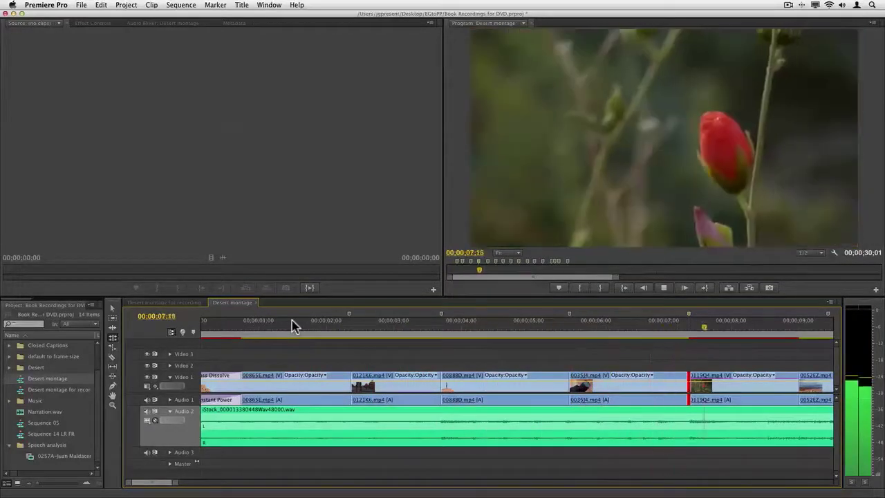
pyautogui.press('space')
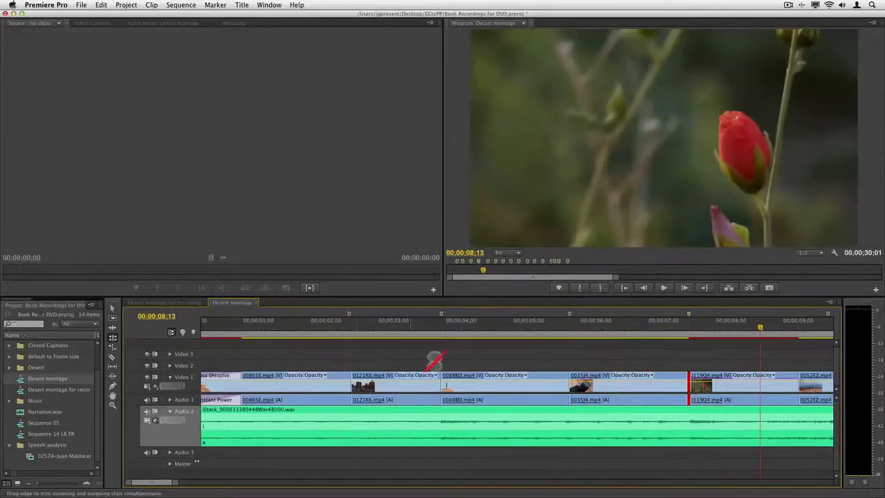
pyautogui.press('-')
pyautogui.press('-')
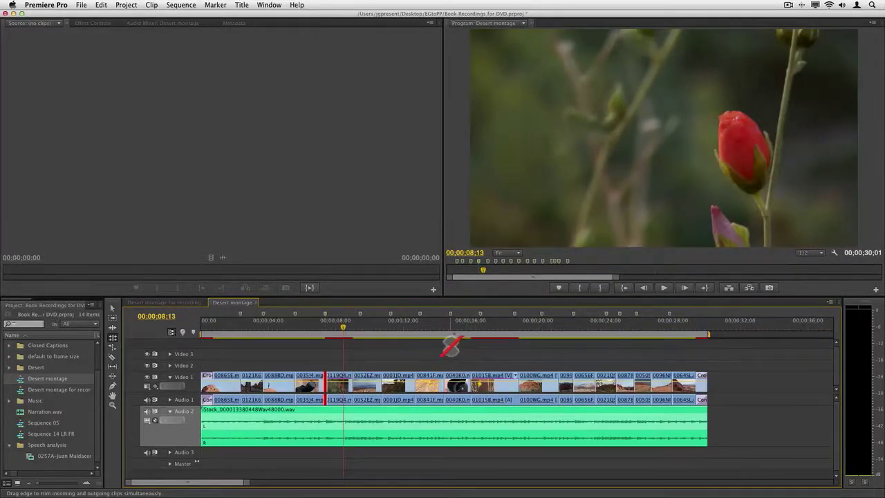
pyautogui.click(215, 5)
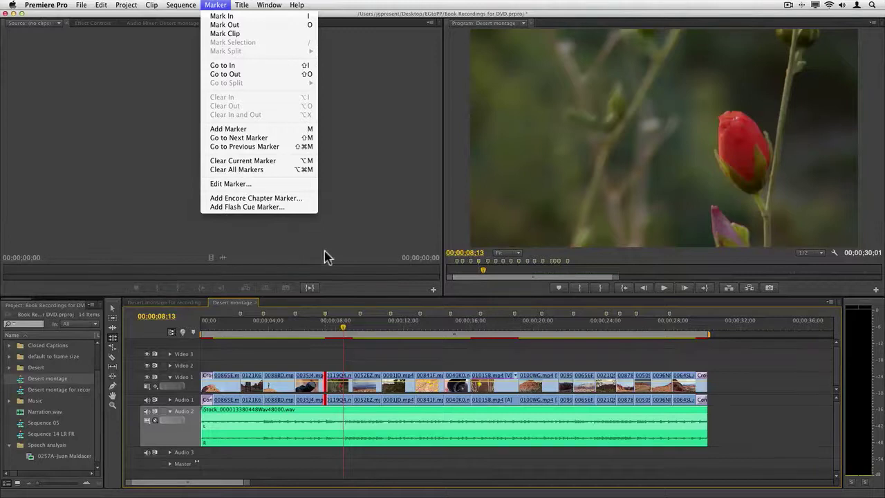
# Close the Marker menu without choosing any marker command.
pyautogui.click(364, 318)
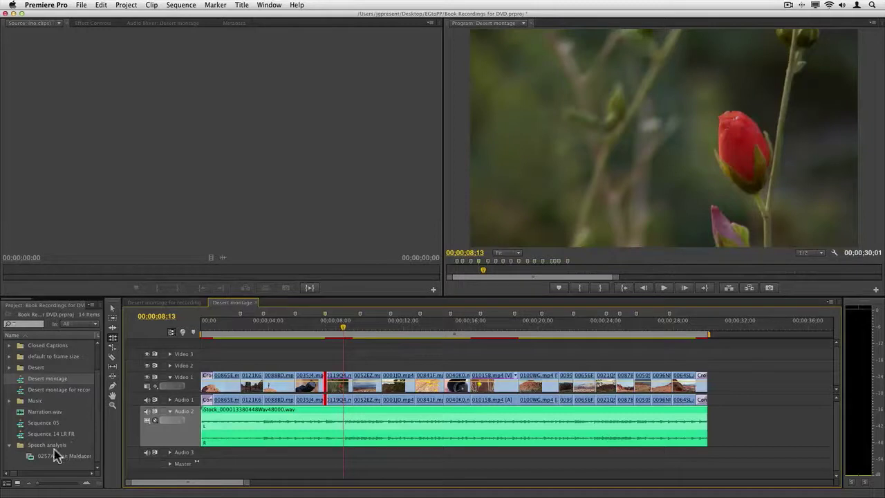
pyautogui.moveTo(30, 461)
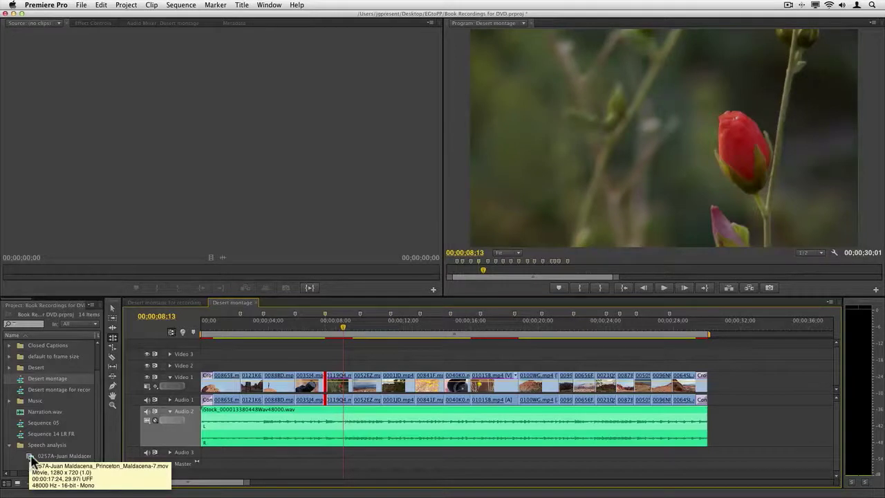
# Load the 0257A interview clip in the Source monitor and switch to the Metalogging workspace.
pyautogui.click(31, 457)
pyautogui.doubleClick(31, 459)
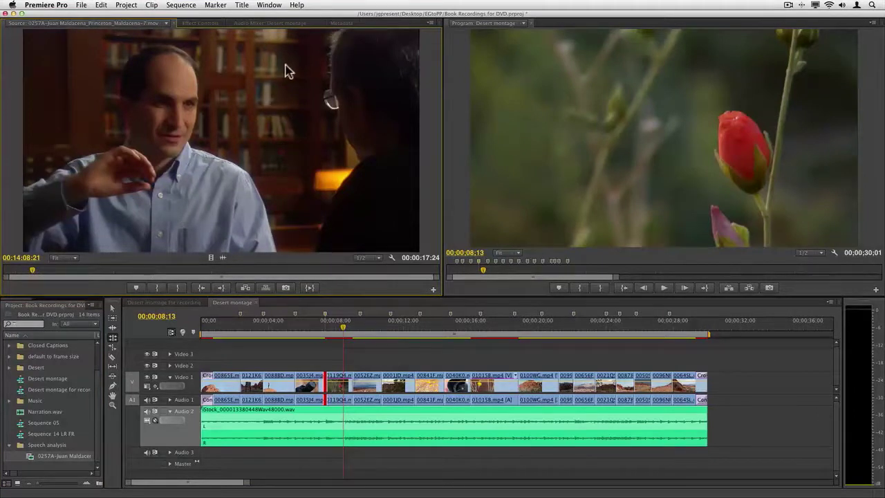
pyautogui.click(271, 5)
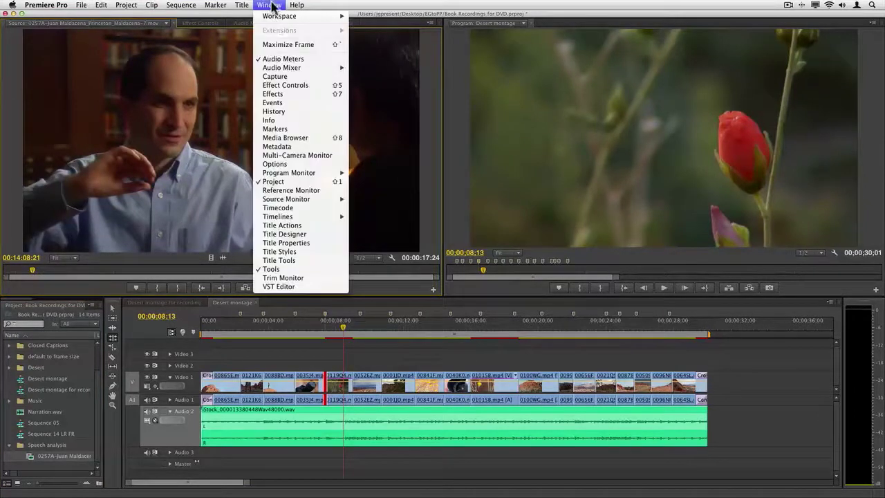
pyautogui.moveTo(280, 17)
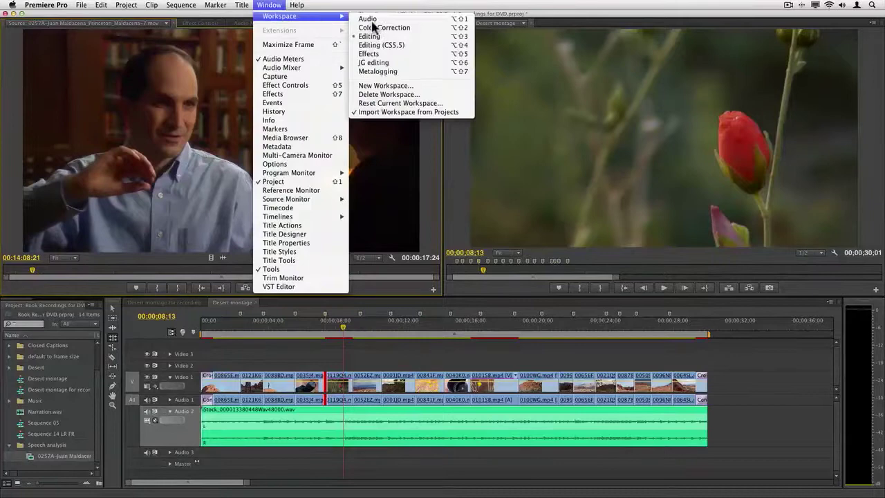
pyautogui.click(408, 71)
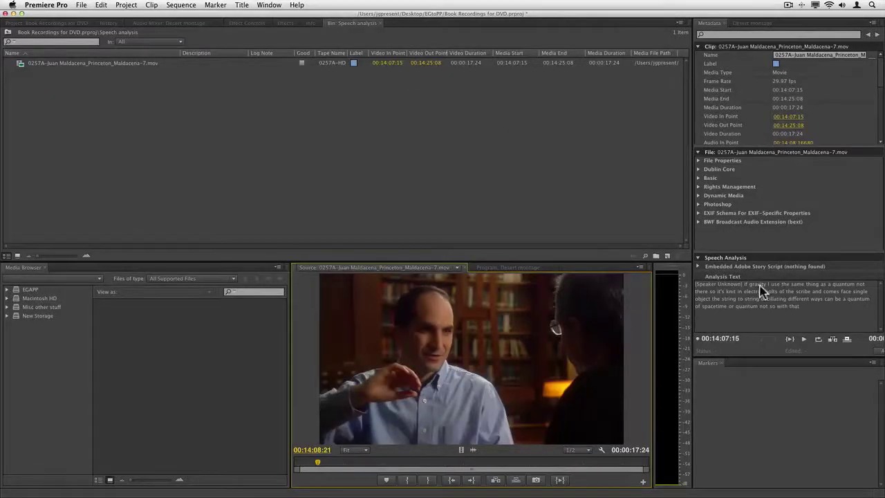
# Play the interview clip from its start with the speech-analysis transcript following along, then stop.
pyautogui.click(752, 285)
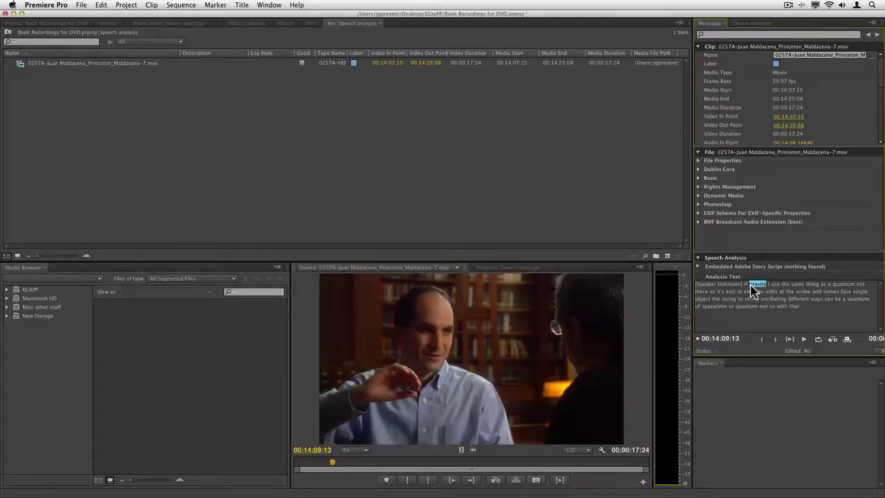
pyautogui.press('Home')
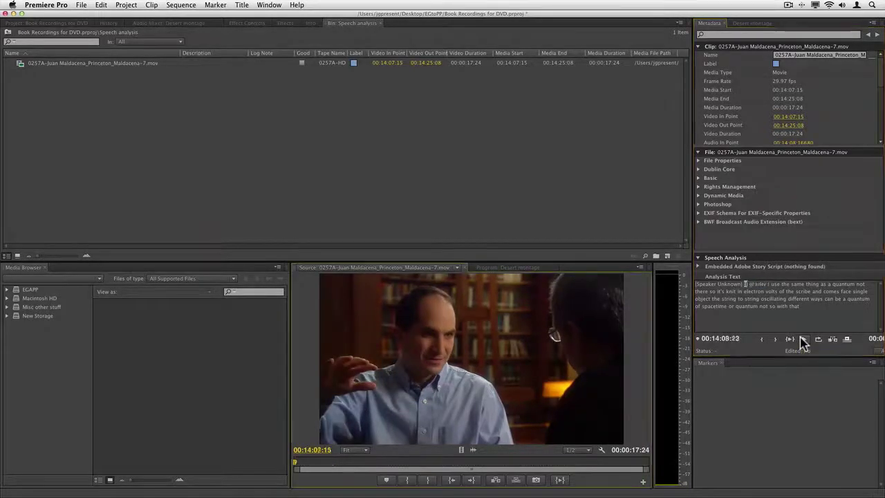
pyautogui.click(802, 340)
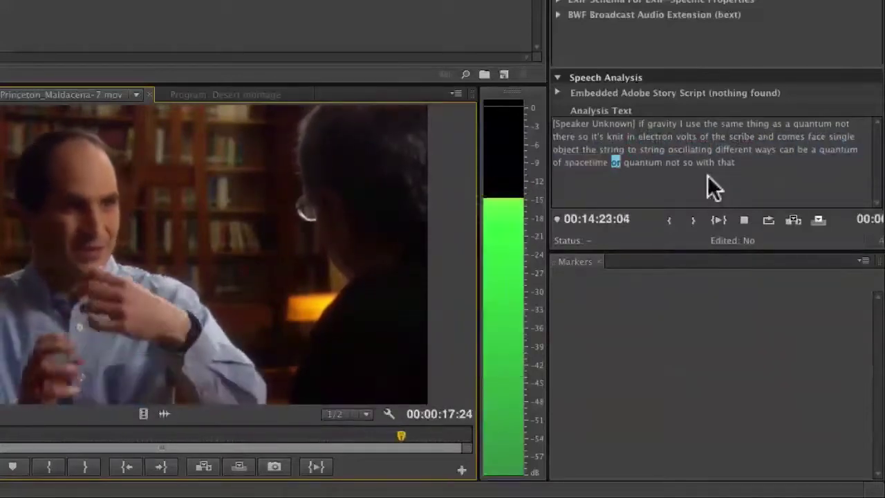
pyautogui.press('space')
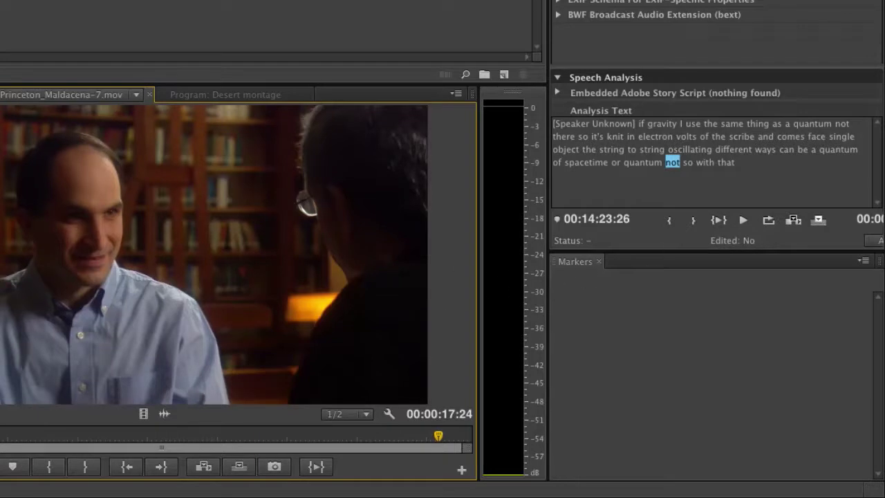
# Jump through transcript words, ending on the first spoken "quantum" at 00:14:12:28.
pyautogui.click(812, 124)
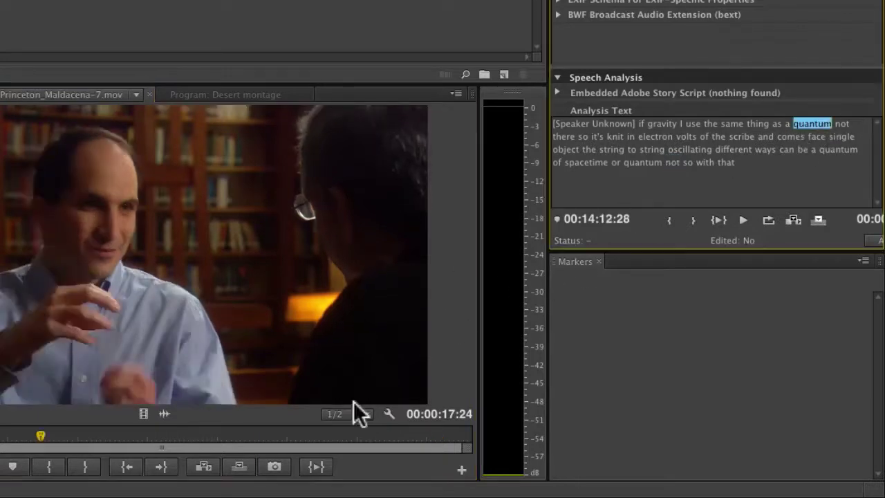
pyautogui.click(737, 144)
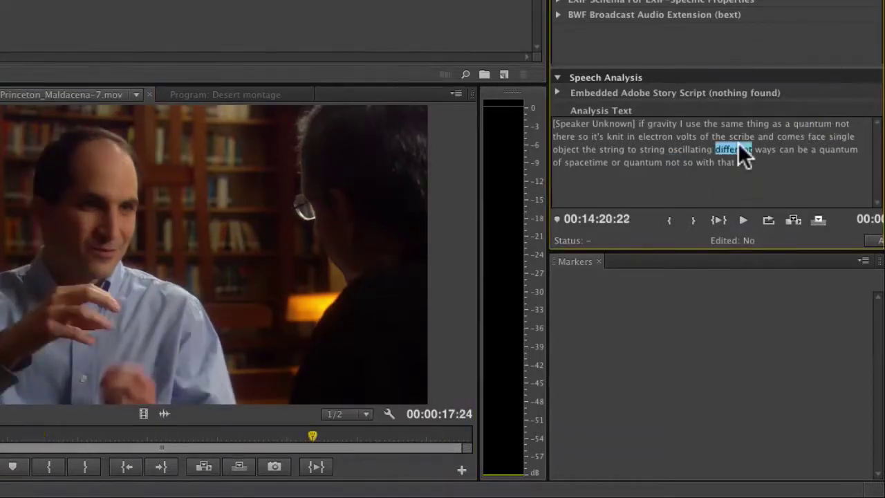
pyautogui.click(671, 144)
pyautogui.click(620, 136)
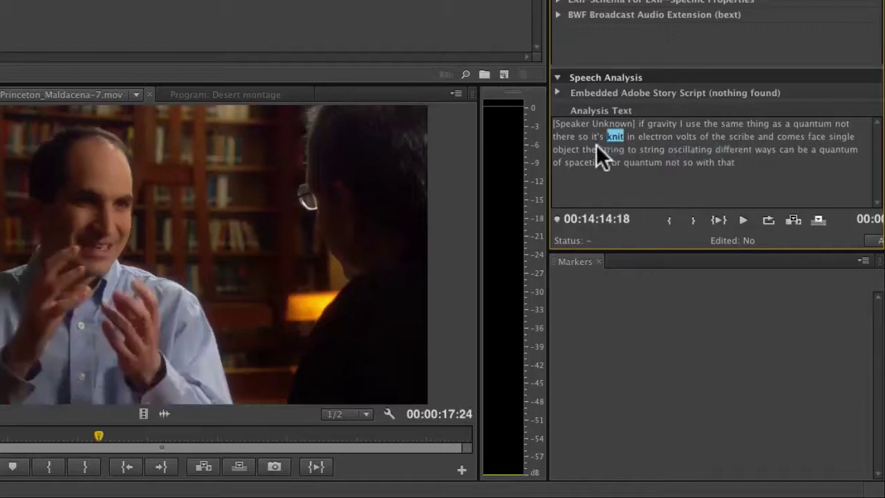
pyautogui.click(600, 149)
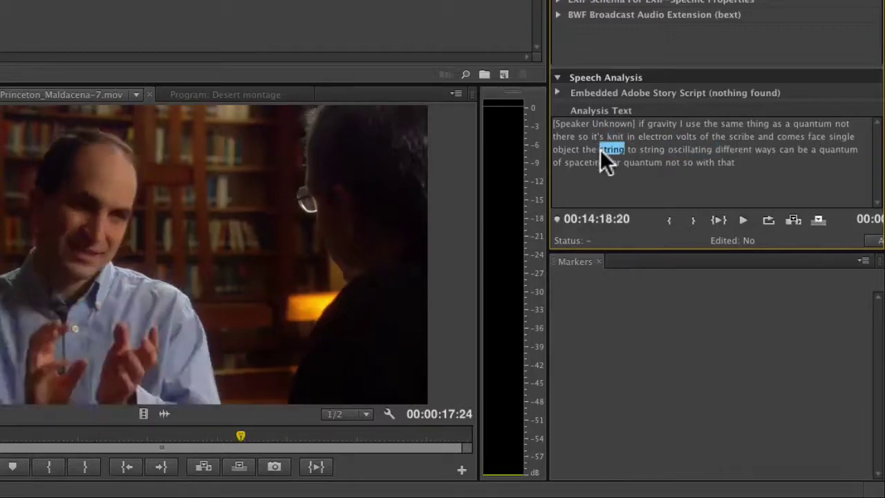
pyautogui.click(640, 162)
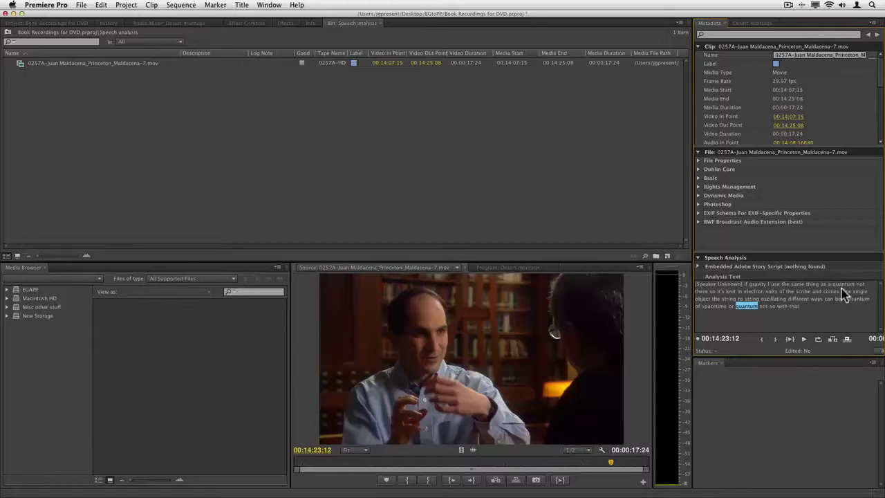
pyautogui.click(843, 284)
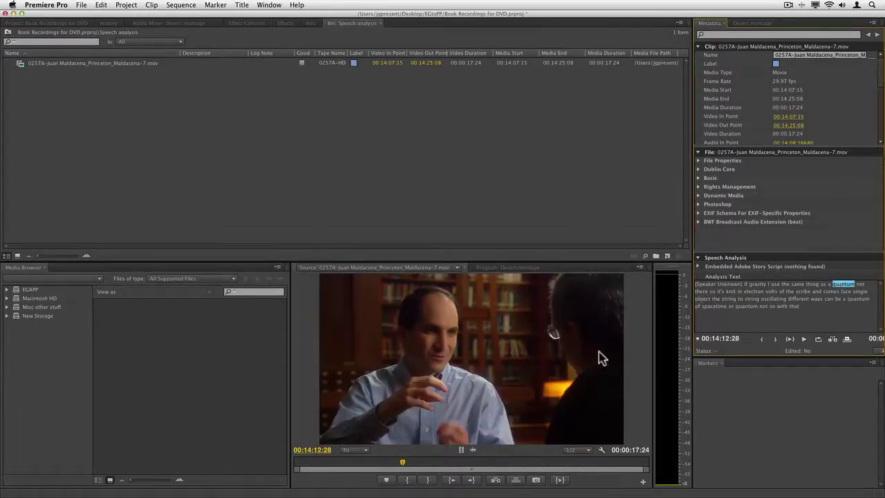
pyautogui.click(456, 366)
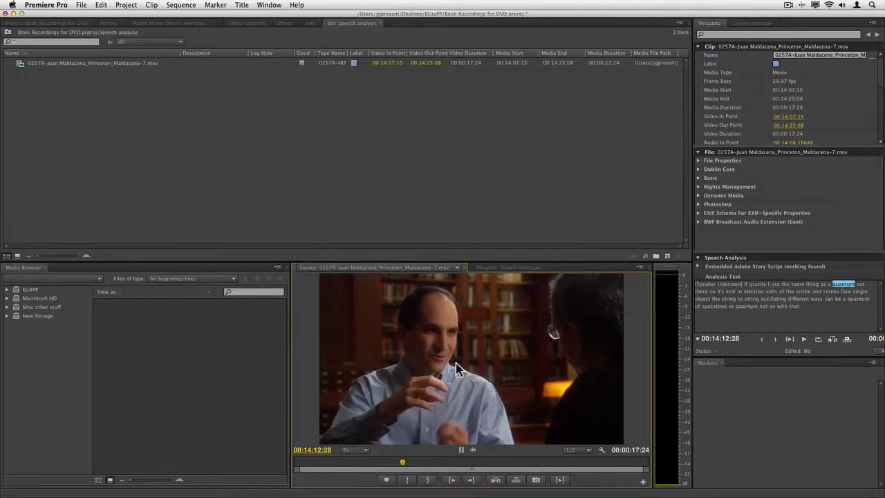
# Add markers at 00:14:13:24 and at the words "oscillating" (00:14:21:00) and "quantum" (00:14:22:18).
pyautogui.press('m')
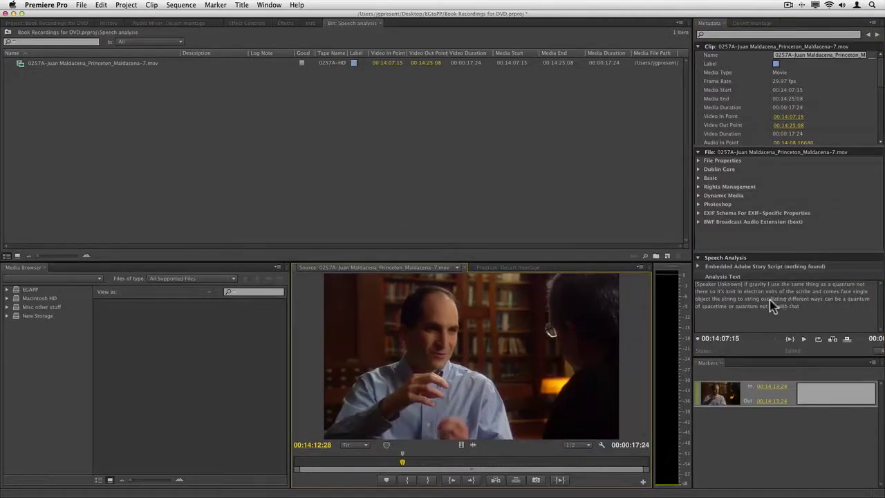
pyautogui.click(773, 300)
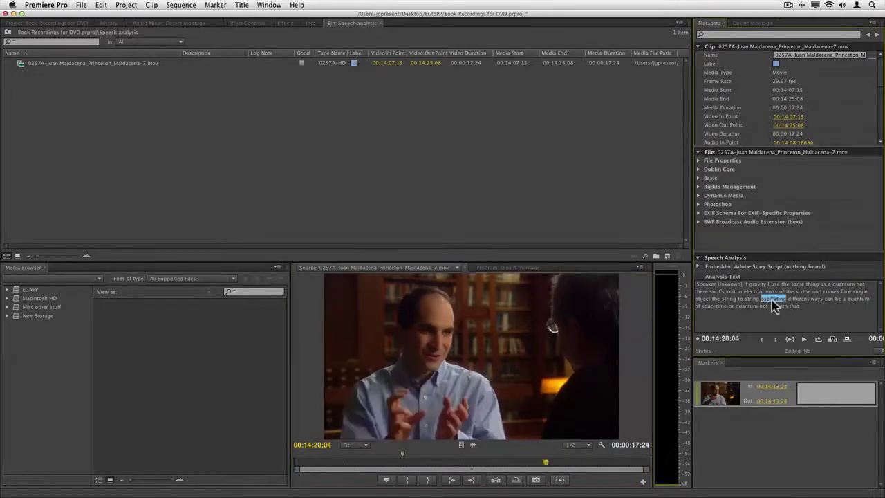
pyautogui.click(583, 375)
pyautogui.press('m')
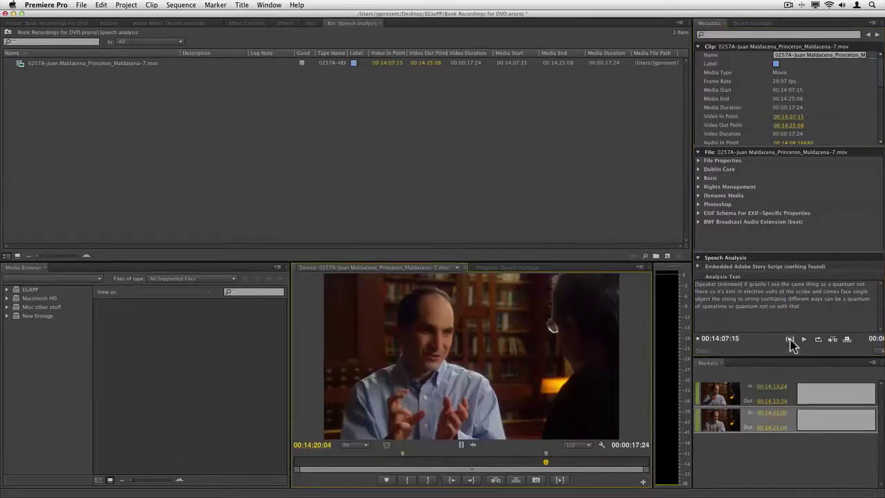
pyautogui.click(850, 302)
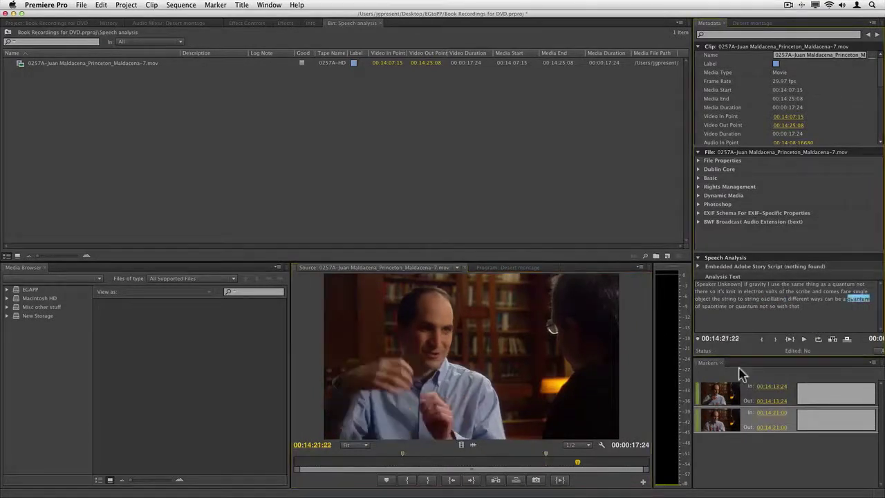
pyautogui.click(578, 468)
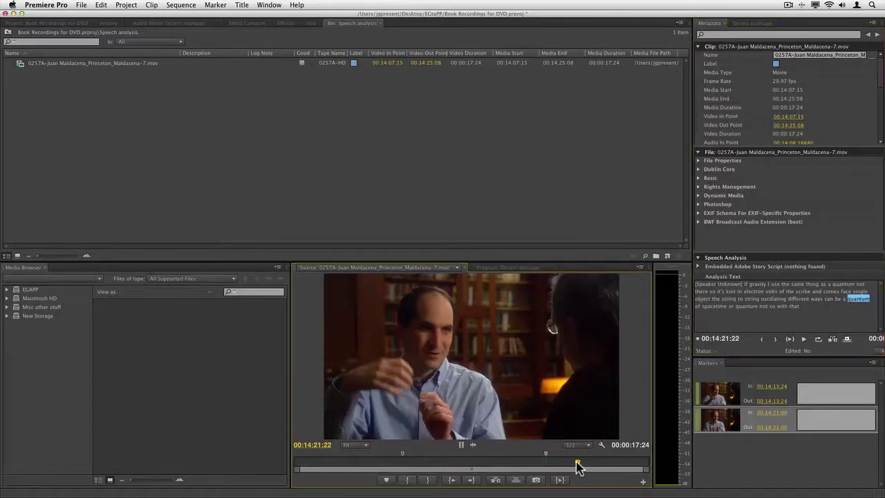
pyautogui.press('m')
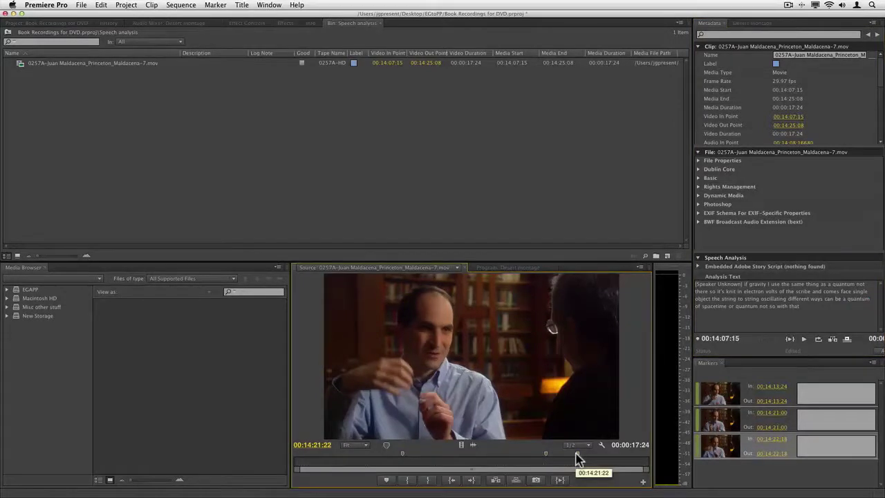
# Open the marker at 00:14:21:22 in the Marker dialog and enter the name 'Oscillating'.
pyautogui.doubleClick(578, 457)
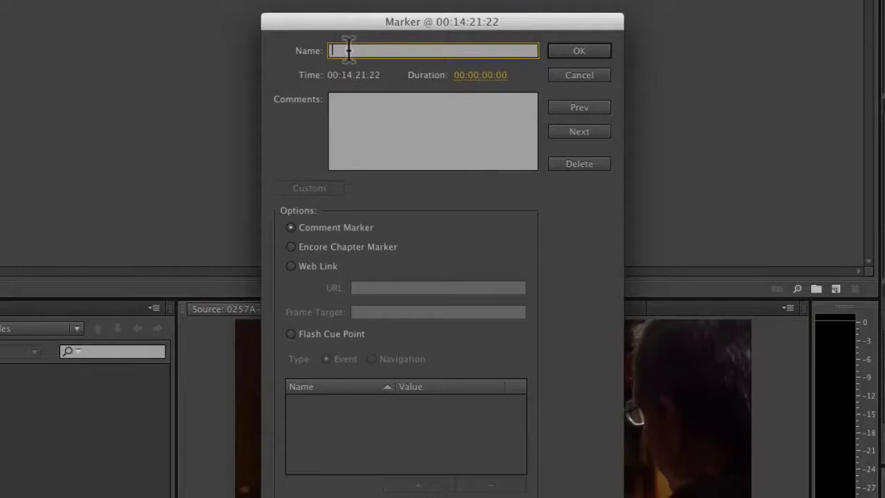
pyautogui.write('Oscillating')
pyautogui.press('Return')
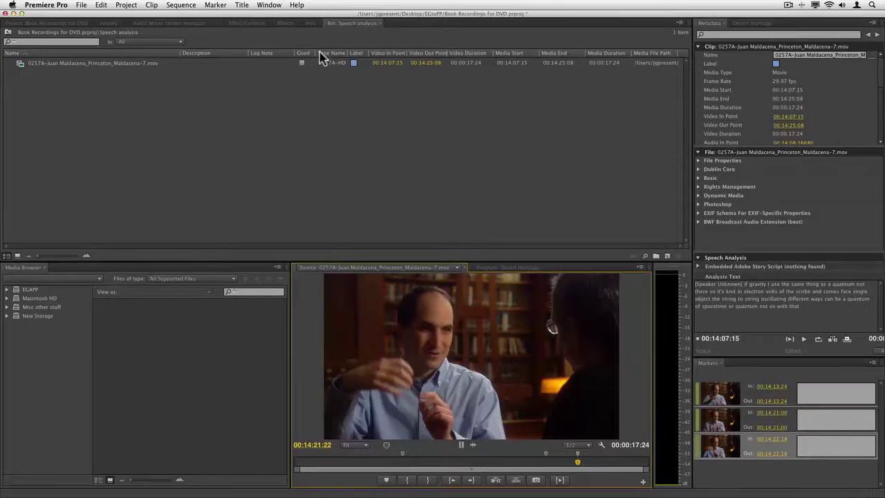
# Switch Premiere Pro to the Editing workspace layout.
pyautogui.click(270, 5)
pyautogui.moveTo(291, 16)
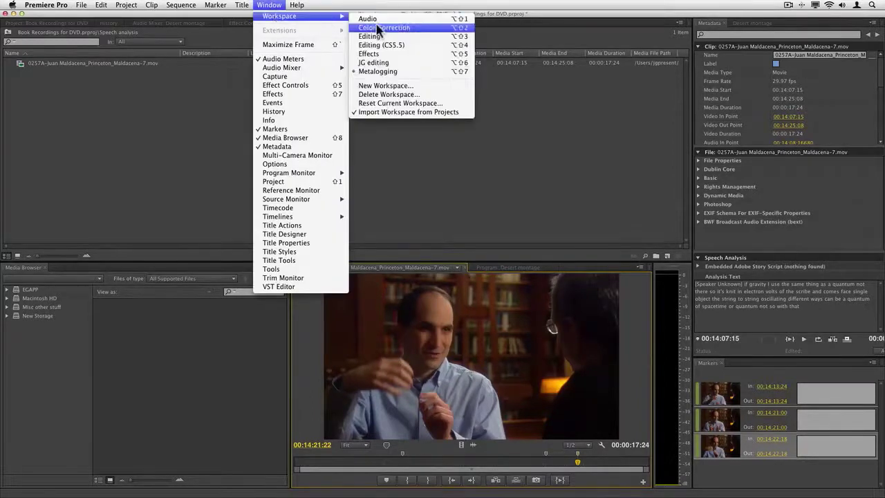
pyautogui.click(388, 38)
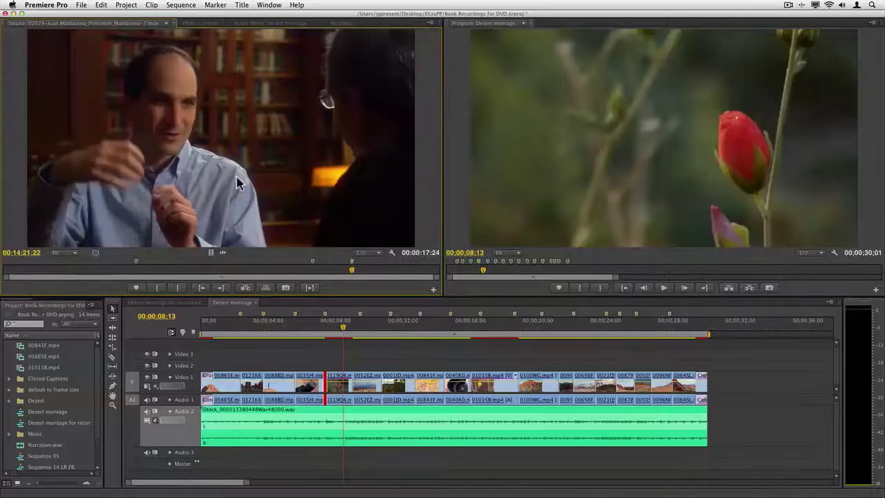
# Append the 0257A interview clip after the Desert montage, extending the sequence to 00;00;49;29.
pyautogui.moveTo(238, 181); pyautogui.dragTo(745, 389)
pyautogui.scroll(-8, 766, 379)
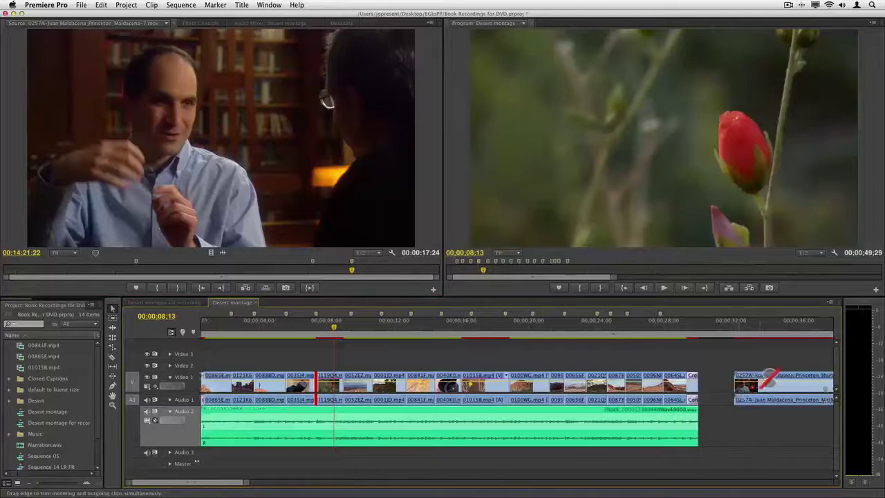
pyautogui.scroll(-2, 769, 379)
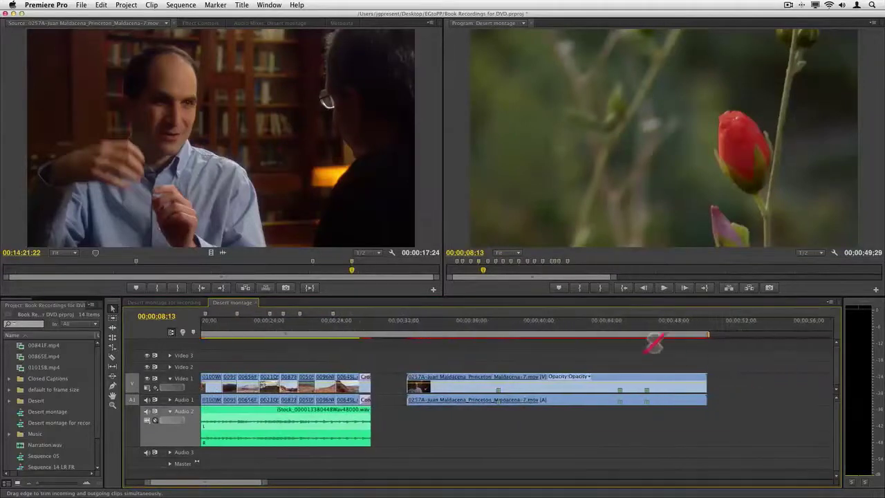
pyautogui.click(620, 325)
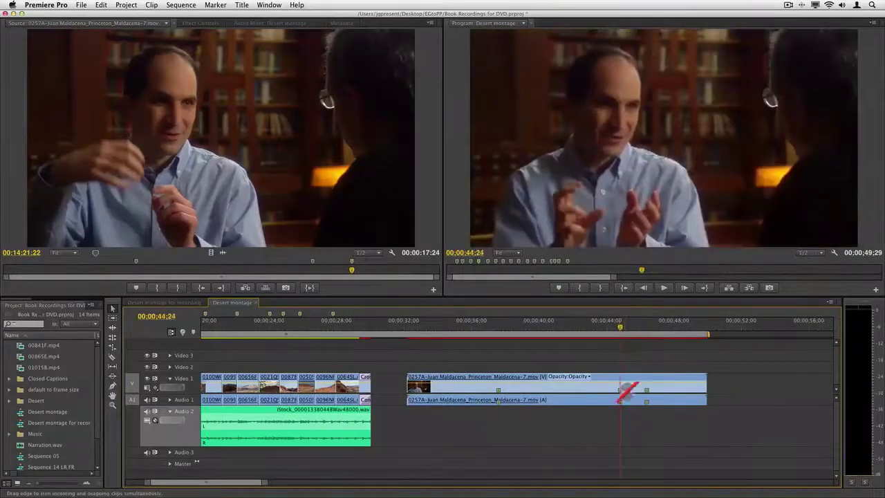